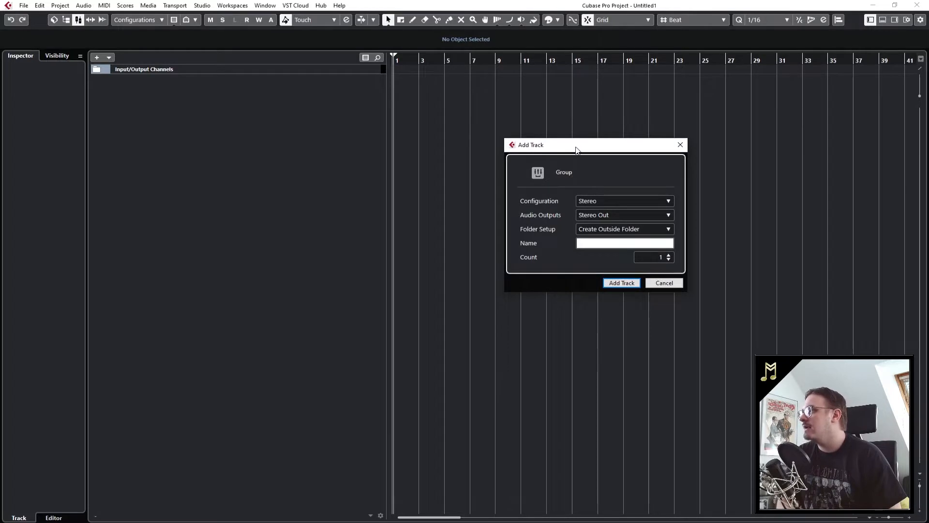
# Add a stereo group track and a stereo effect track with no effect, both routed to Stereo Out
pyautogui.moveTo(576, 149); pyautogui.dragTo(512, 159)
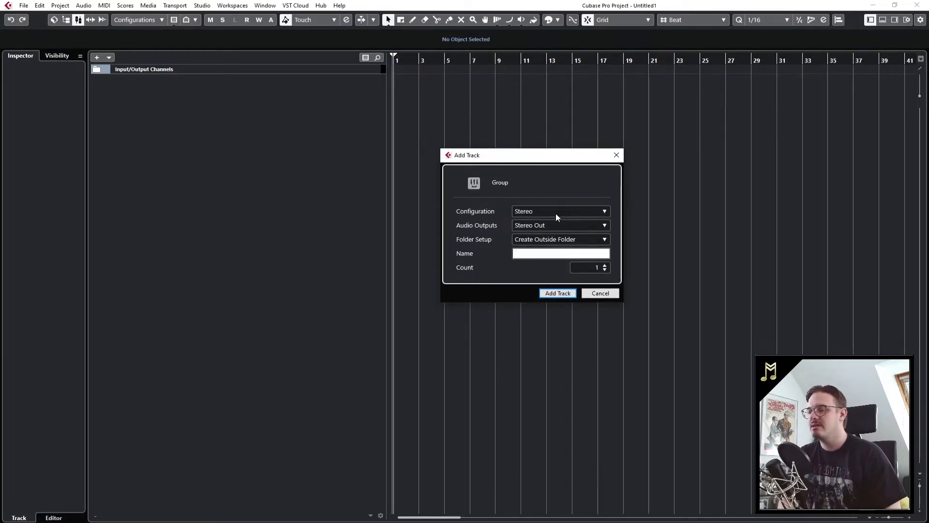
pyautogui.click(552, 292)
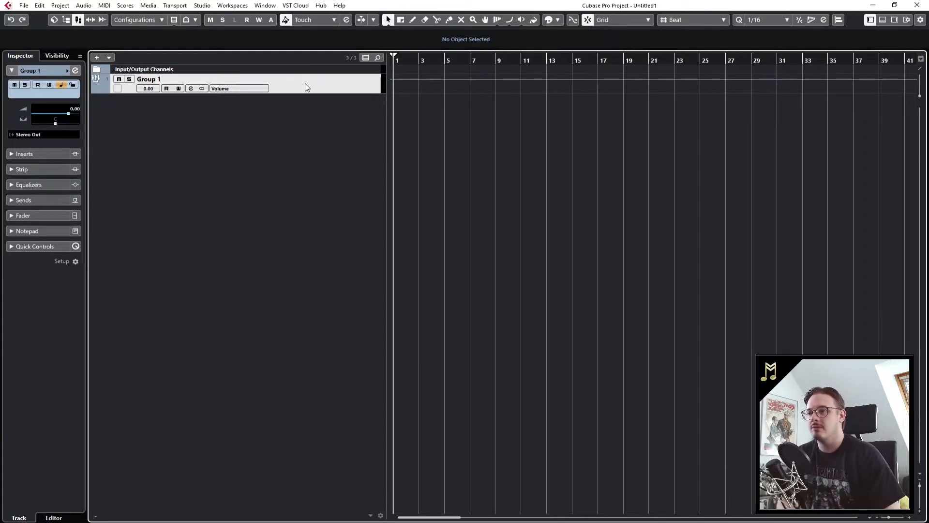
pyautogui.rightClick(270, 139)
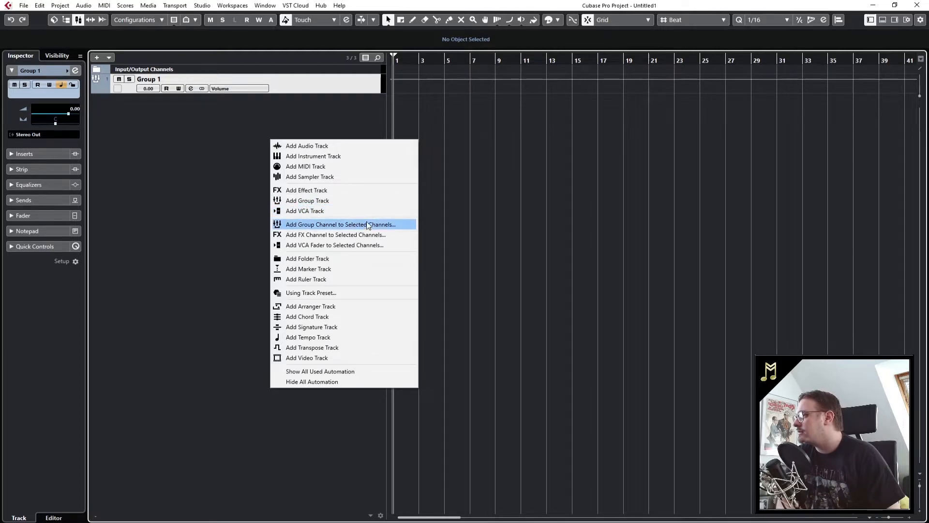
pyautogui.click(317, 191)
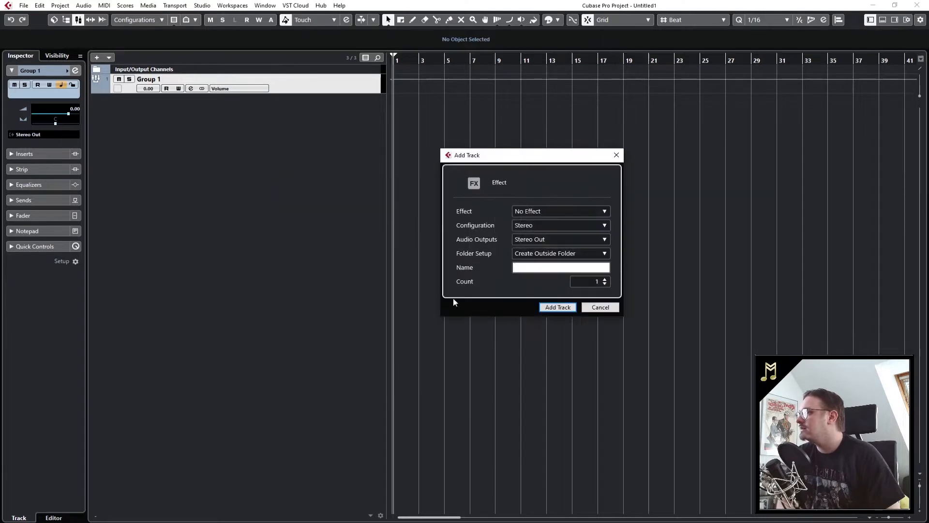
pyautogui.click(551, 307)
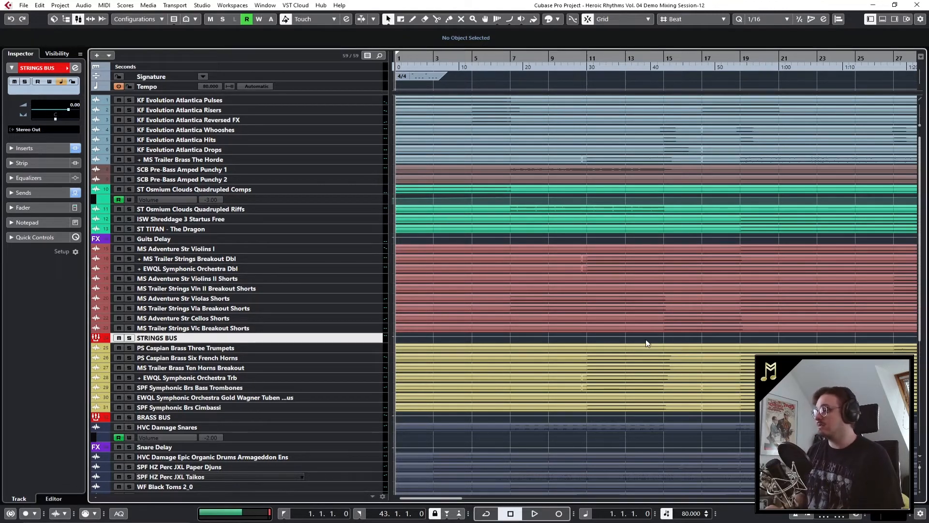
# Play the mixing session from the first bar to around bar 15 and look over its track list
pyautogui.press('space')
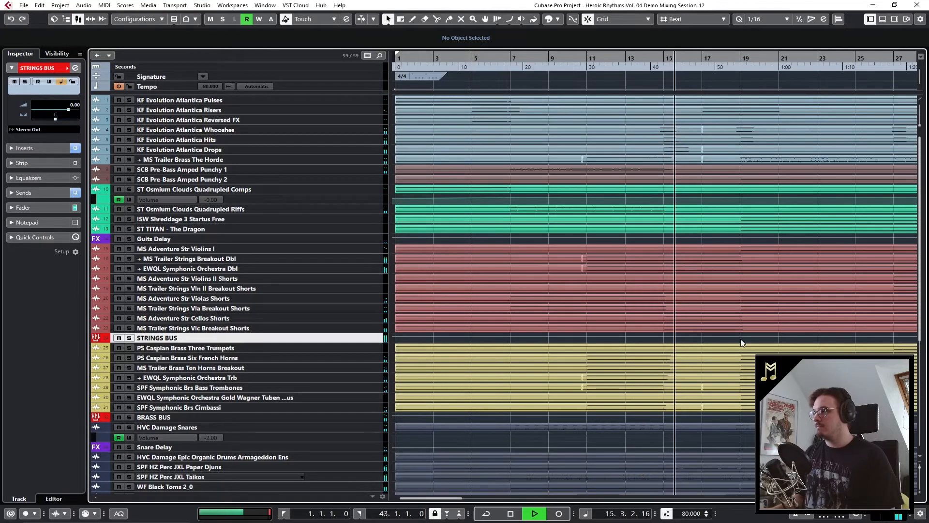
pyautogui.press('space')
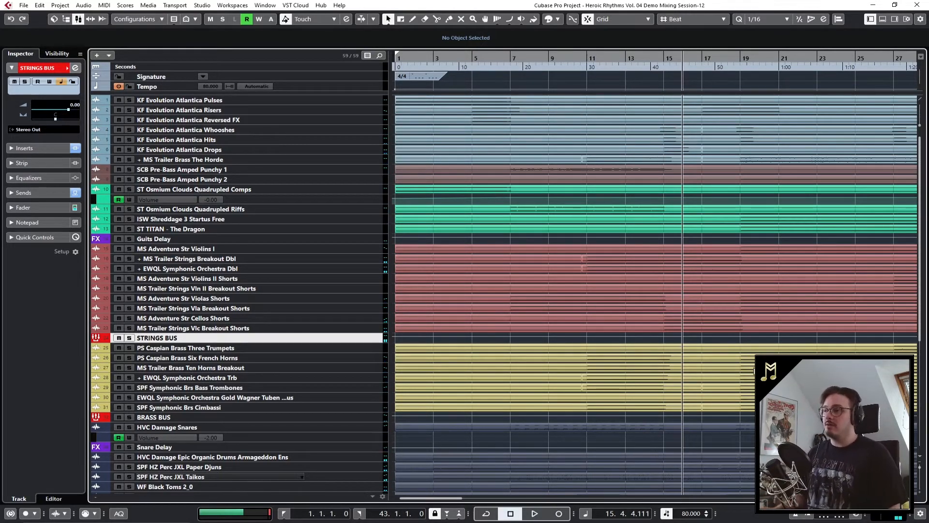
pyautogui.scroll(-3, 643, 410)
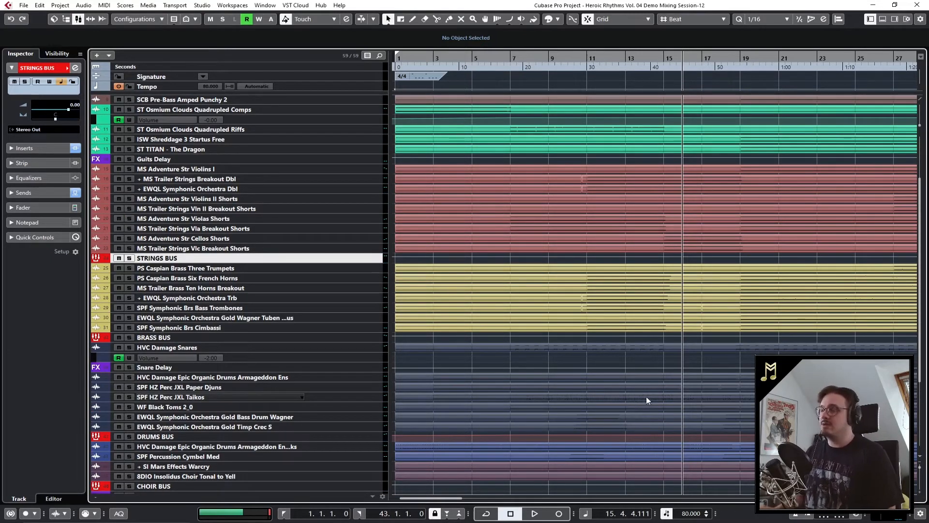
pyautogui.scroll(3, 648, 393)
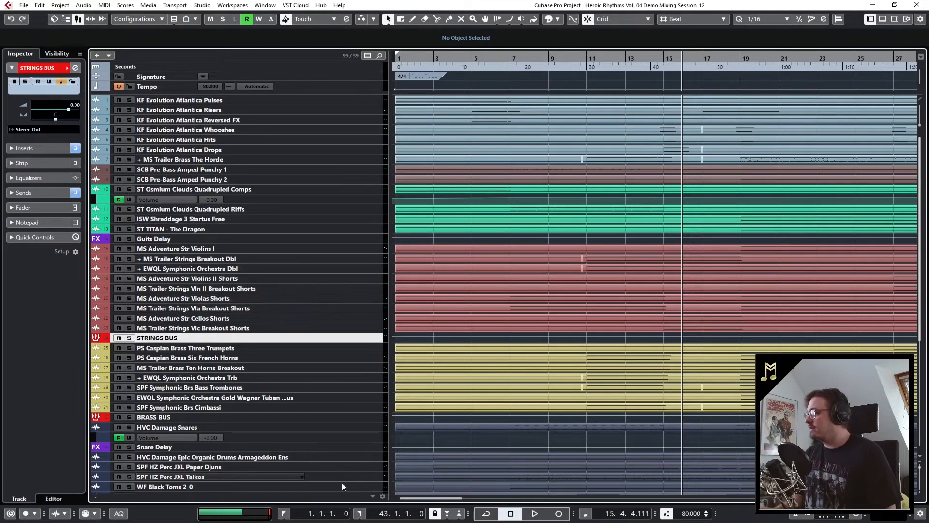
# Open the MixConsole, select string channels 15 to 23 and check the output routing of channel 15
pyautogui.moveTo(344, 515)
pyautogui.click(395, 511)
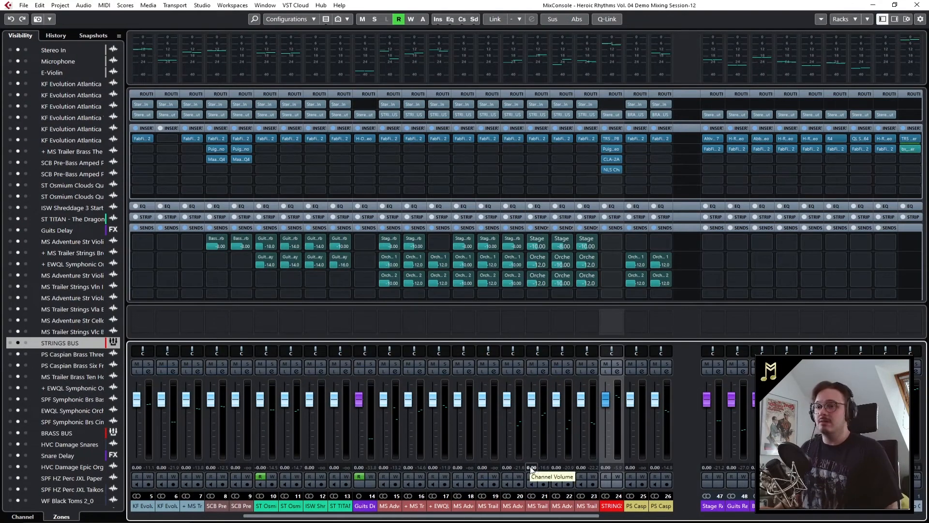
pyautogui.click(587, 506)
pyautogui.keyDown('shift'); pyautogui.click(389, 506); pyautogui.keyUp('shift')
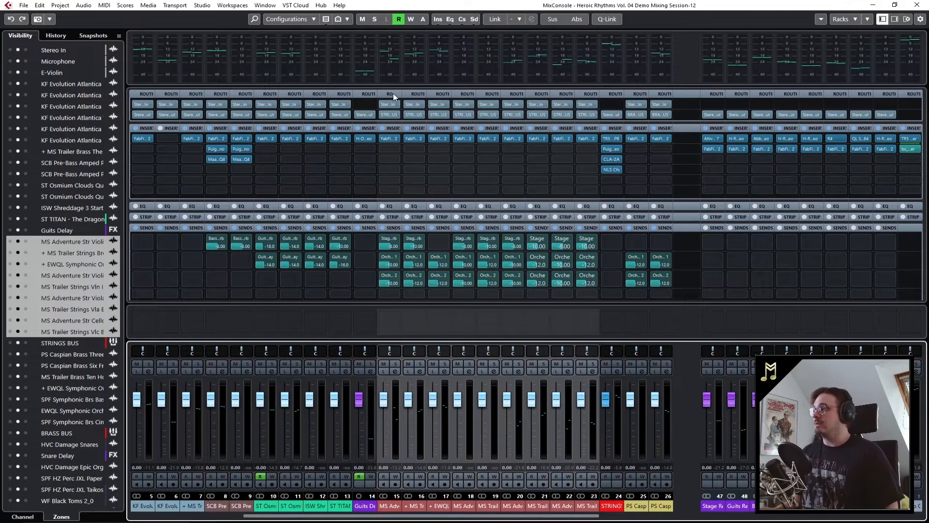
pyautogui.click(395, 114)
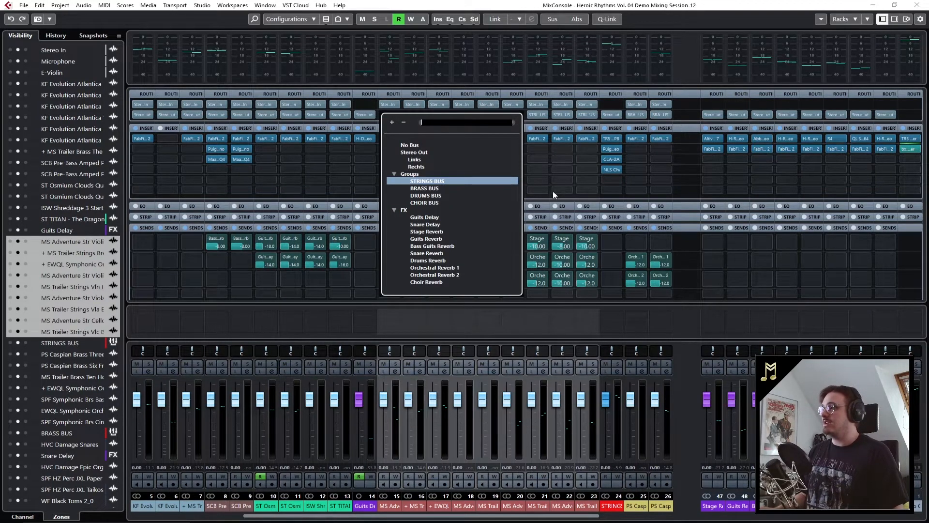
pyautogui.press('Return')
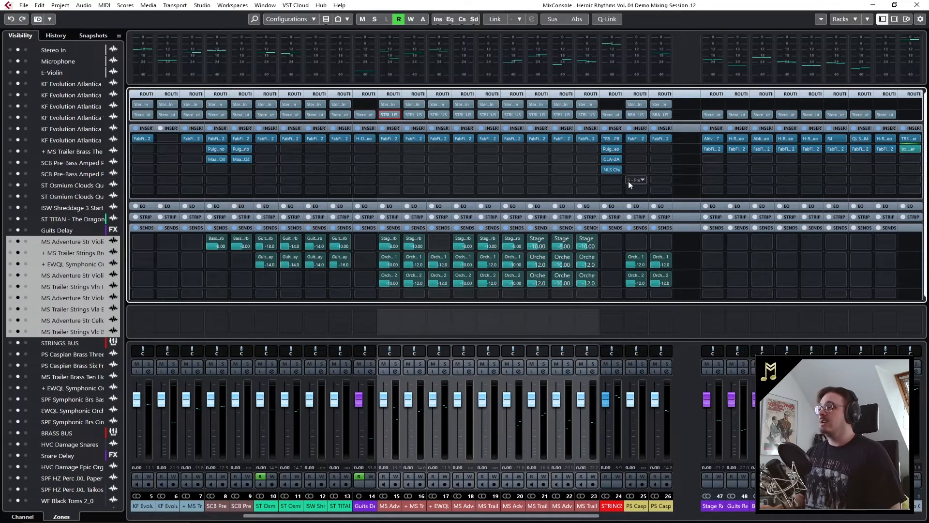
# Inspect the CLA-2A and NLS Channel inserts on the STRINGS BUS
pyautogui.click(612, 158)
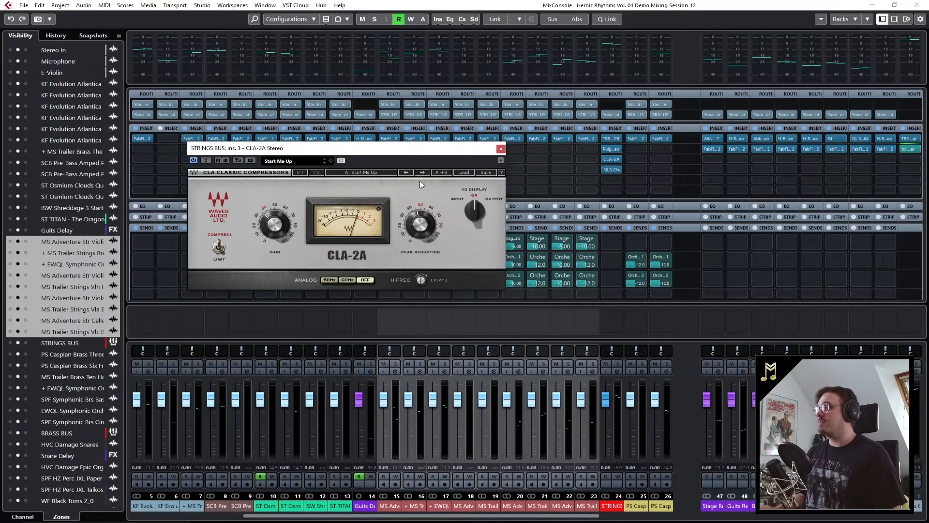
pyautogui.click(501, 149)
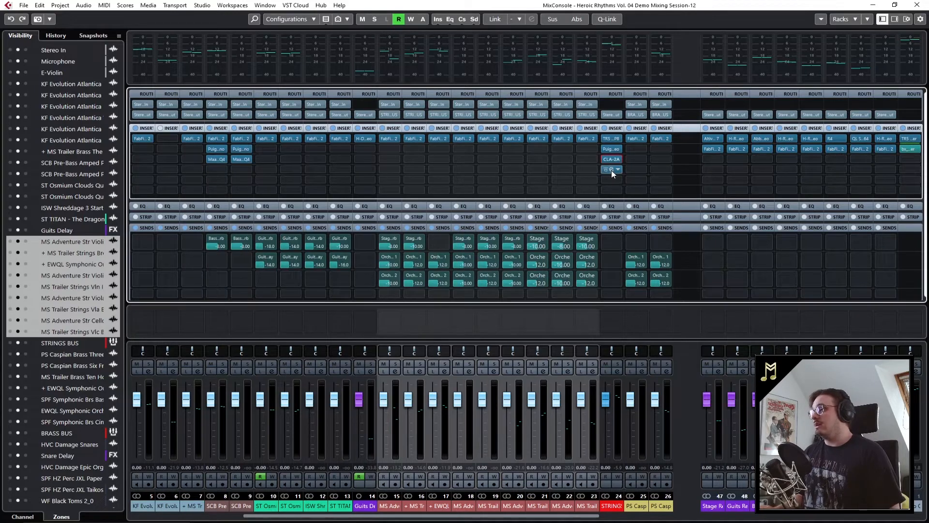
pyautogui.click(611, 171)
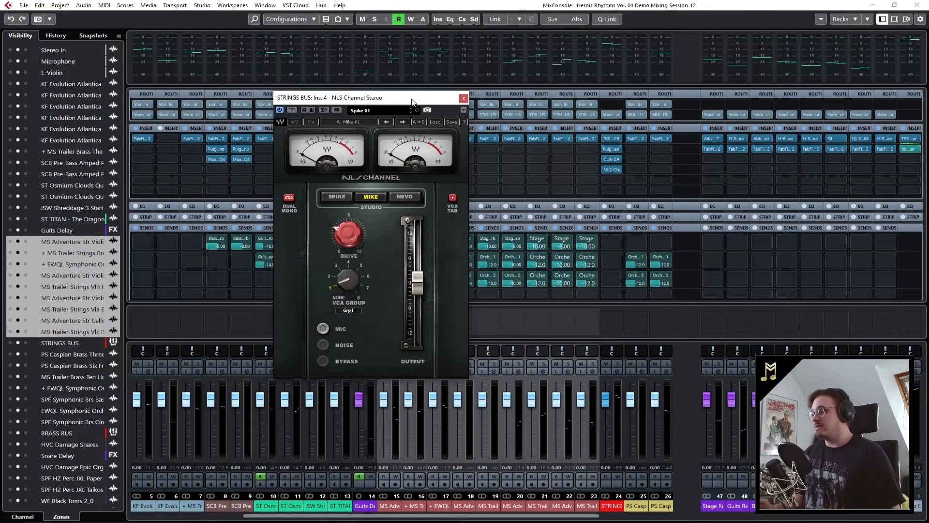
pyautogui.click(463, 98)
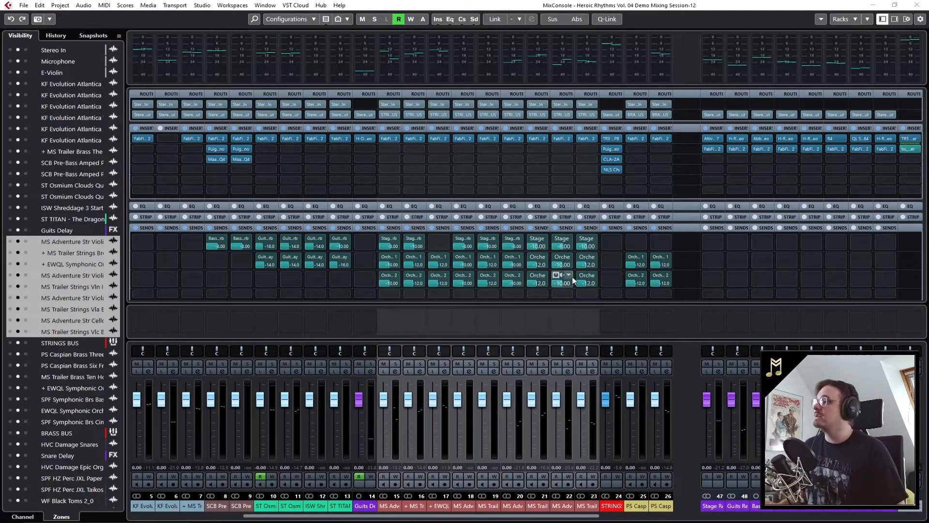
# Select the Stage Reverb channel and check the destination of the first send on channel 15
pyautogui.click(710, 331)
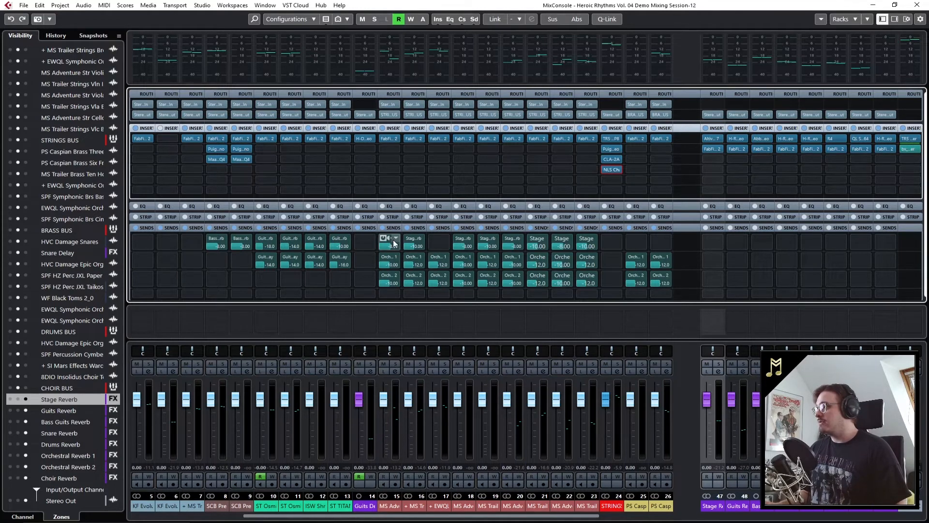
pyautogui.click(394, 244)
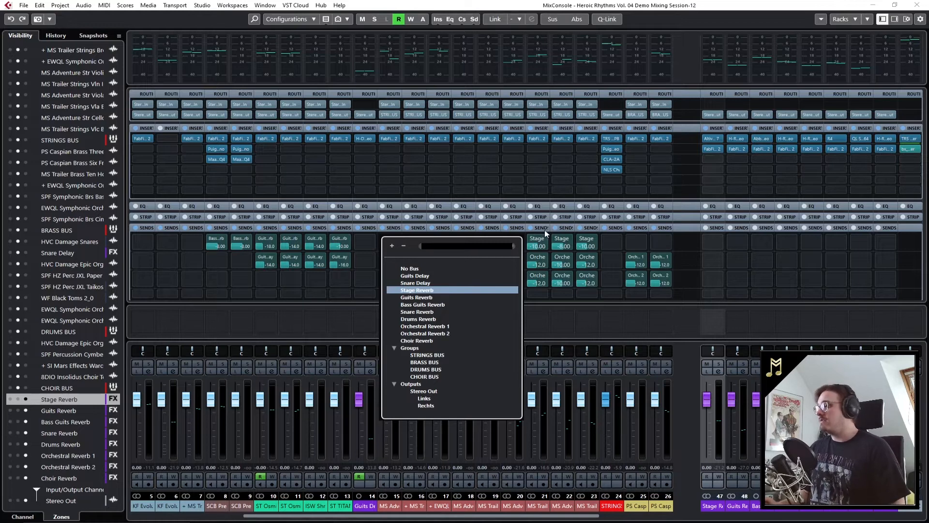
pyautogui.click(518, 225)
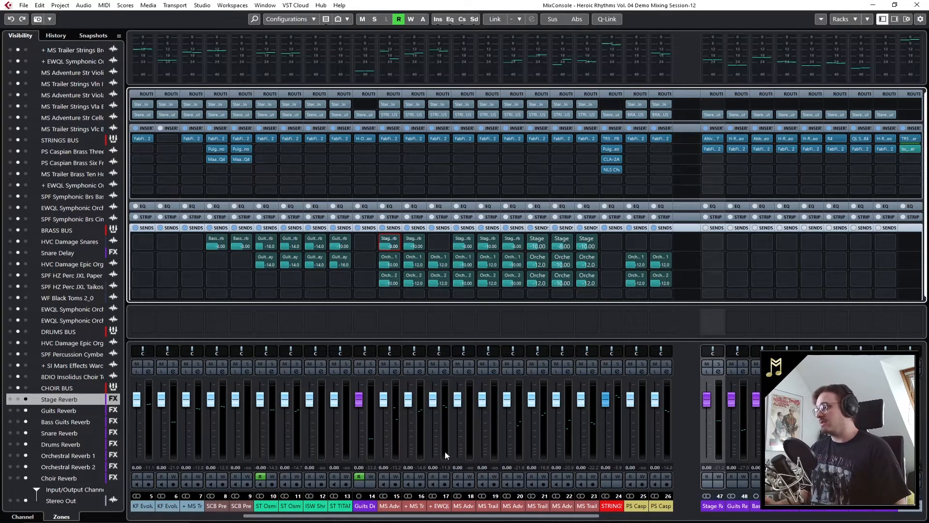
pyautogui.click(395, 239)
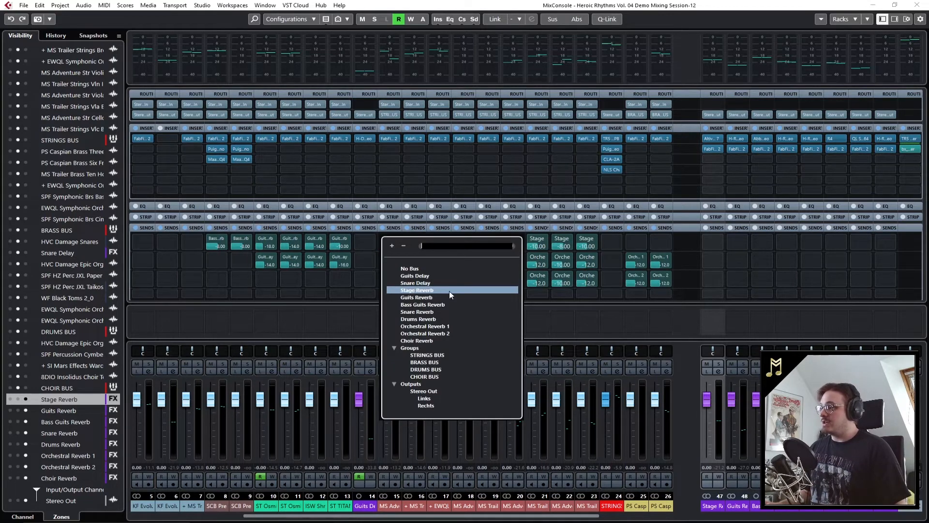
pyautogui.click(557, 166)
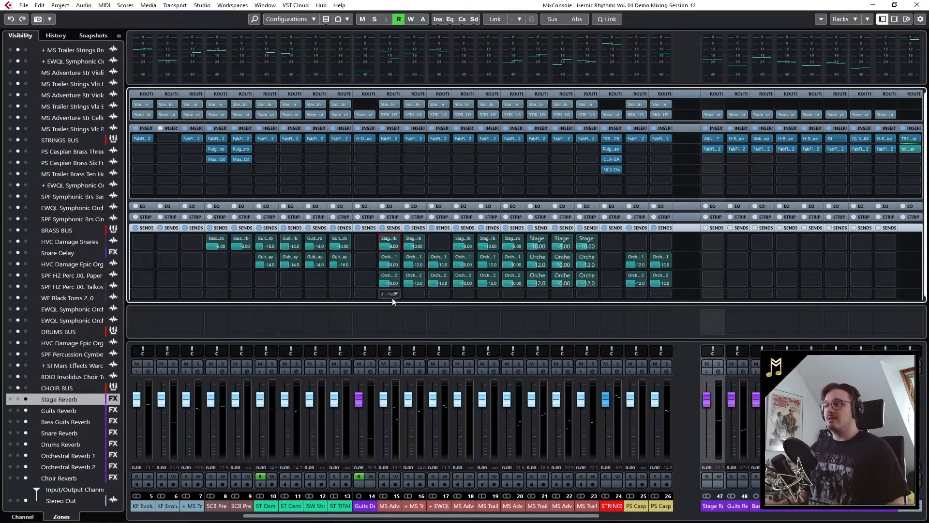
# Review the Orchestral Reverb 1 and 2 sends on channel 15 and the R4 and QL Spaces plug-ins behind them
pyautogui.click(395, 260)
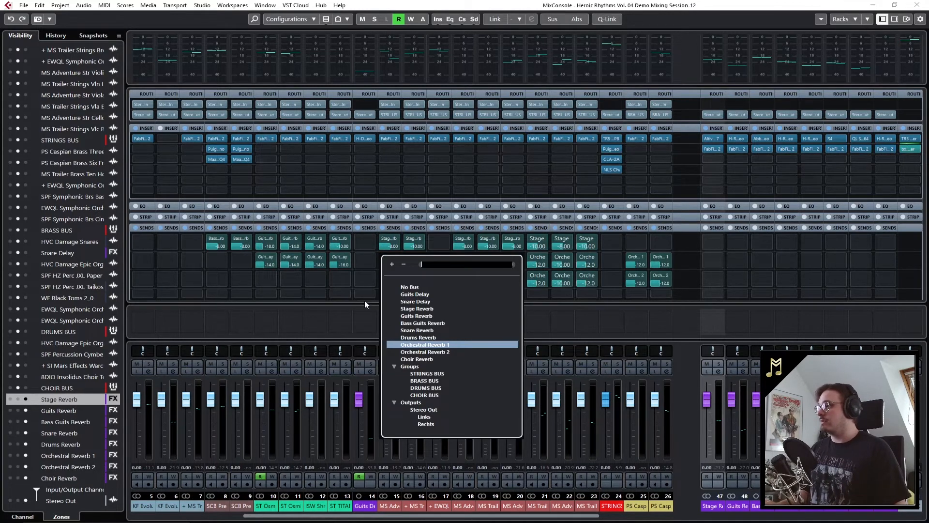
pyautogui.click(432, 346)
pyautogui.click(395, 279)
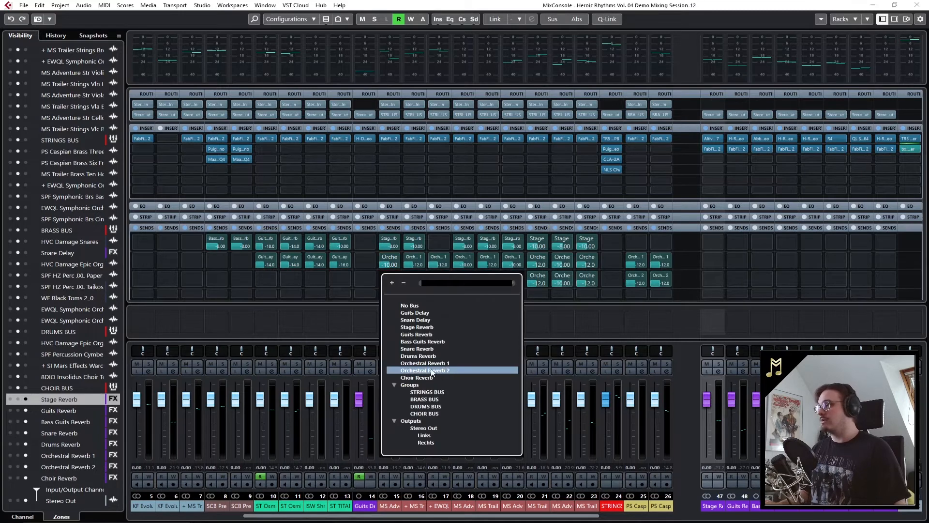
pyautogui.click(344, 309)
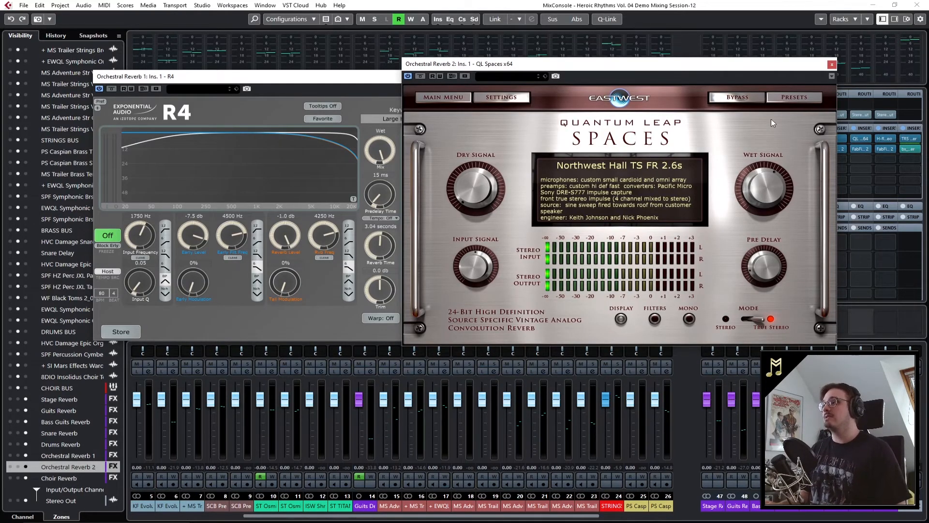
pyautogui.click(832, 65)
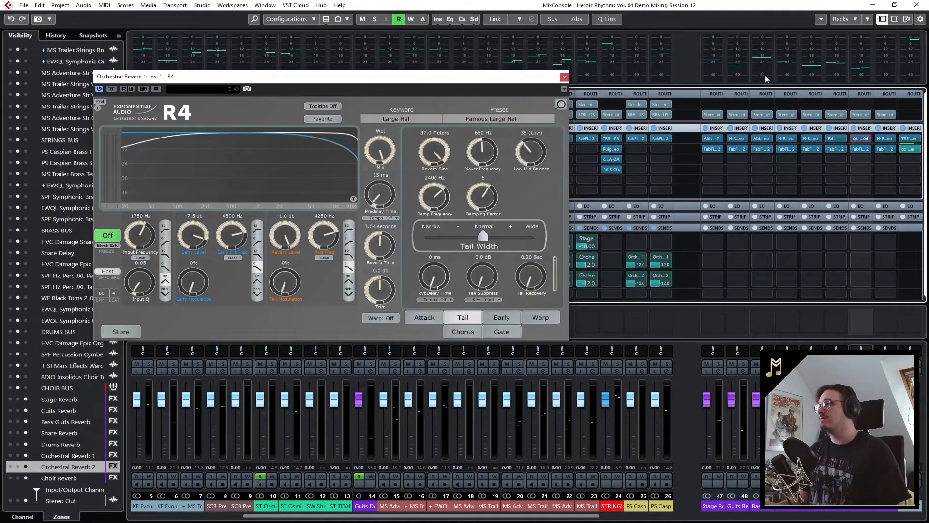
pyautogui.click(565, 77)
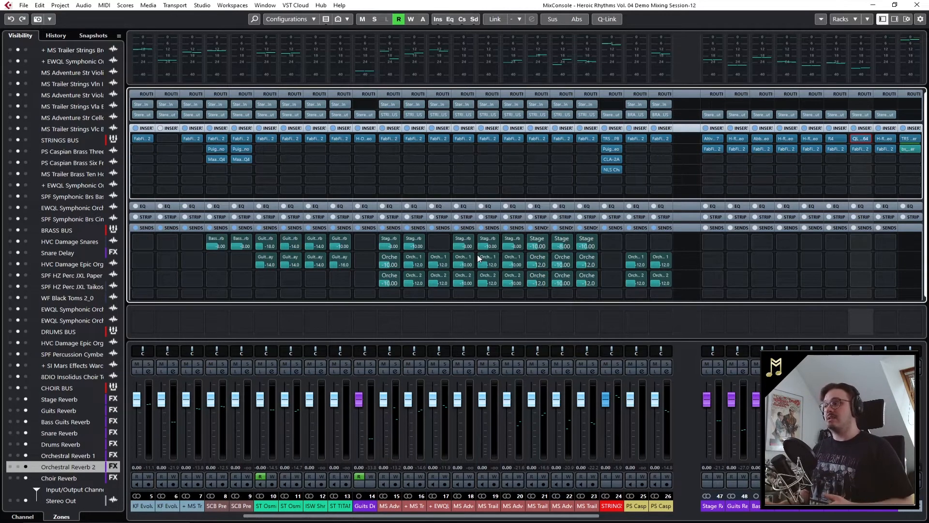
# Select the Guits Delay channel and inspect its H-Delay insert
pyautogui.click(365, 139)
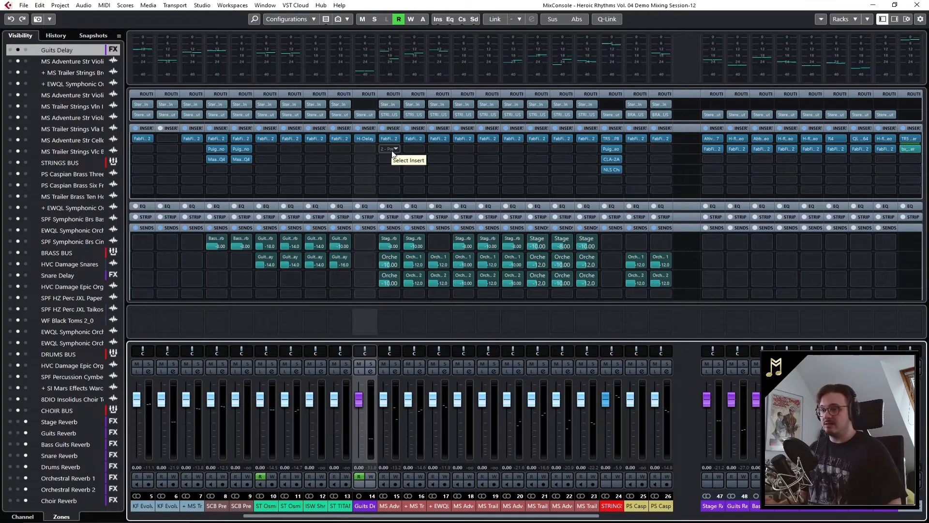
pyautogui.click(507, 285)
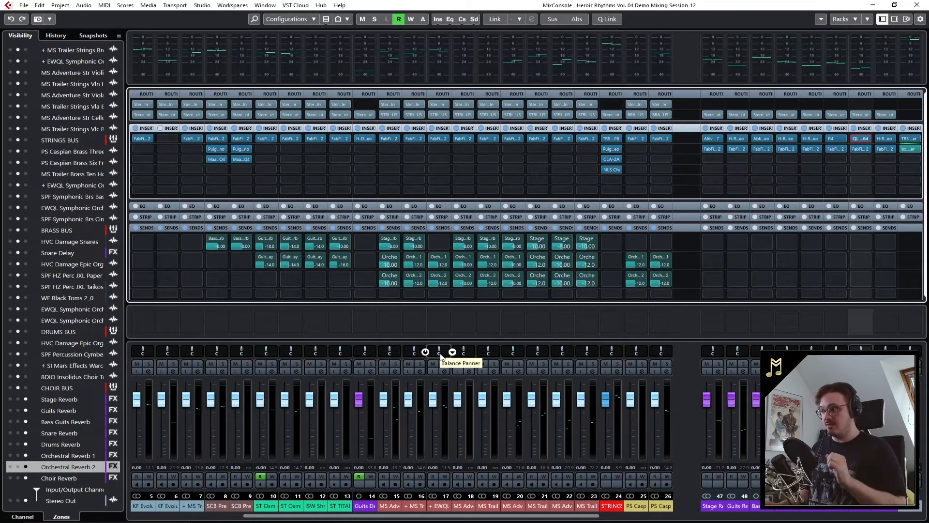
pyautogui.click(361, 506)
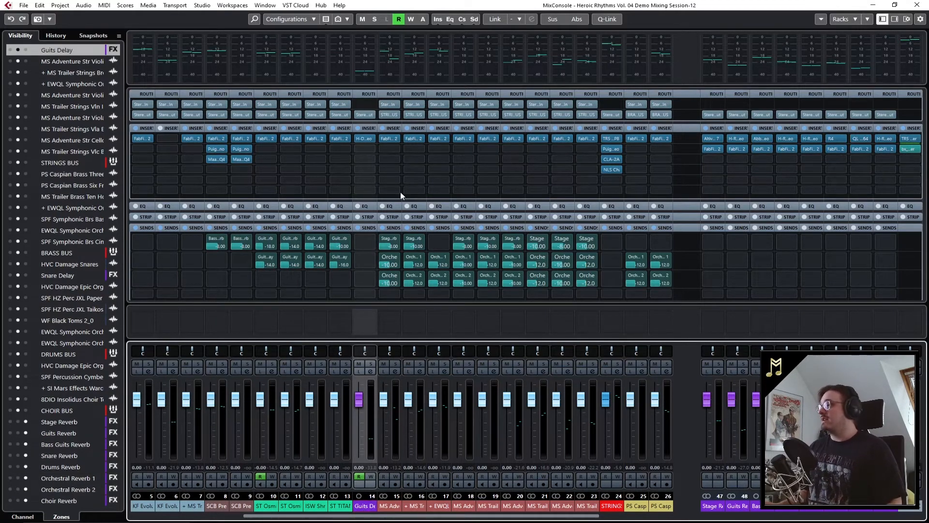
pyautogui.click(364, 139)
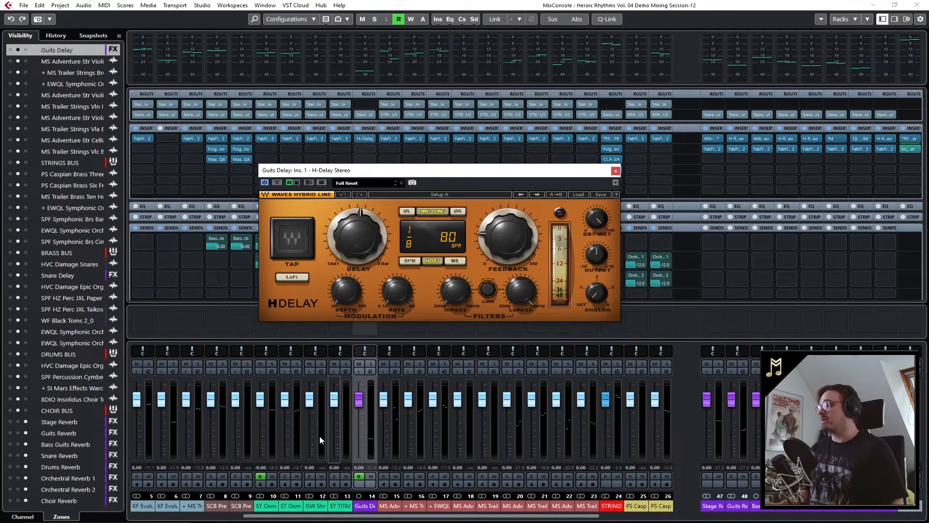
pyautogui.press('Escape')
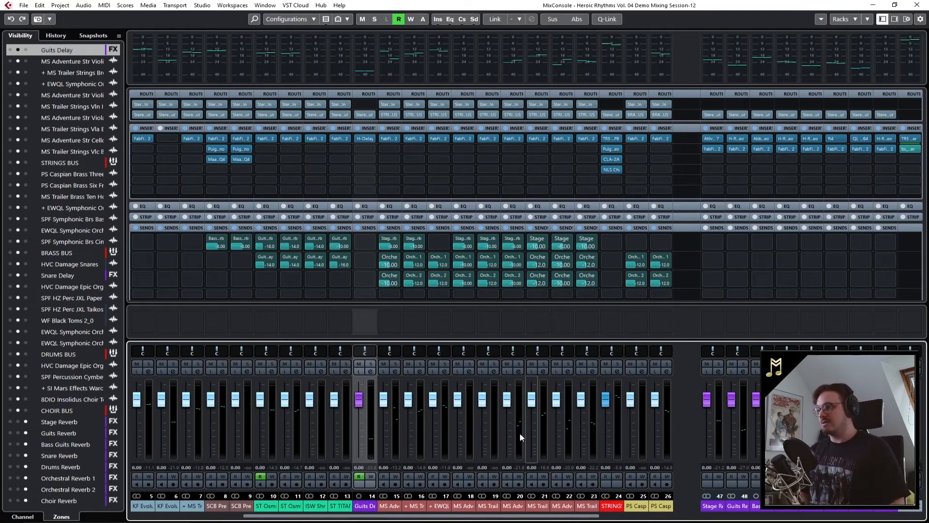
pyautogui.moveTo(506, 517); pyautogui.dragTo(632, 516)
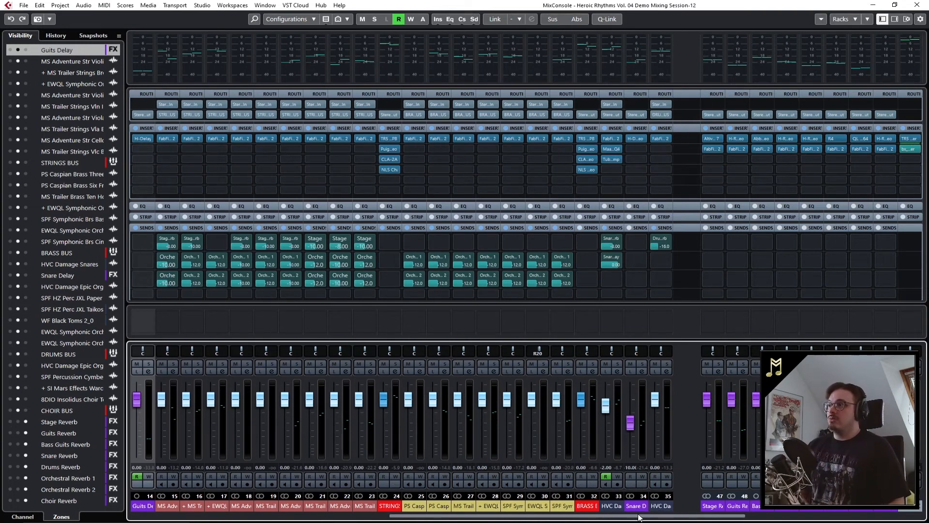
pyautogui.moveTo(639, 517); pyautogui.dragTo(506, 516)
pyautogui.click(491, 505)
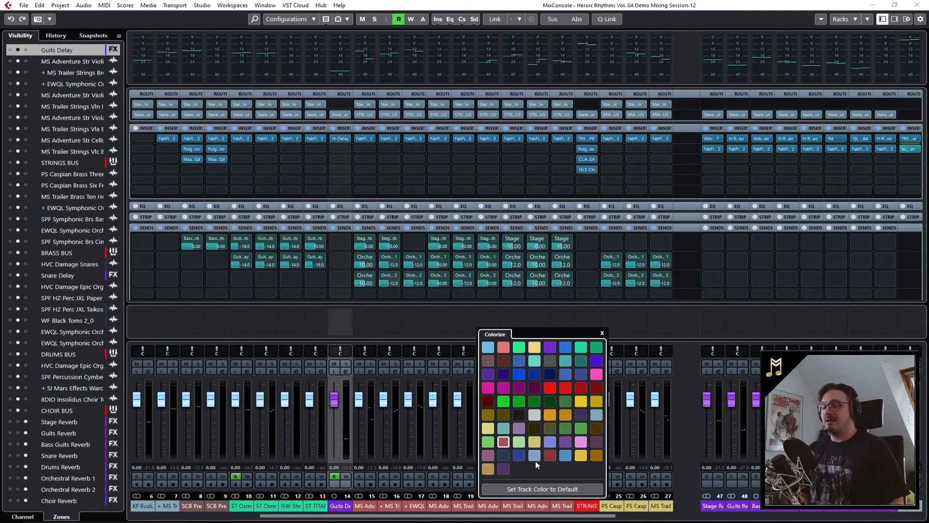
pyautogui.click(642, 325)
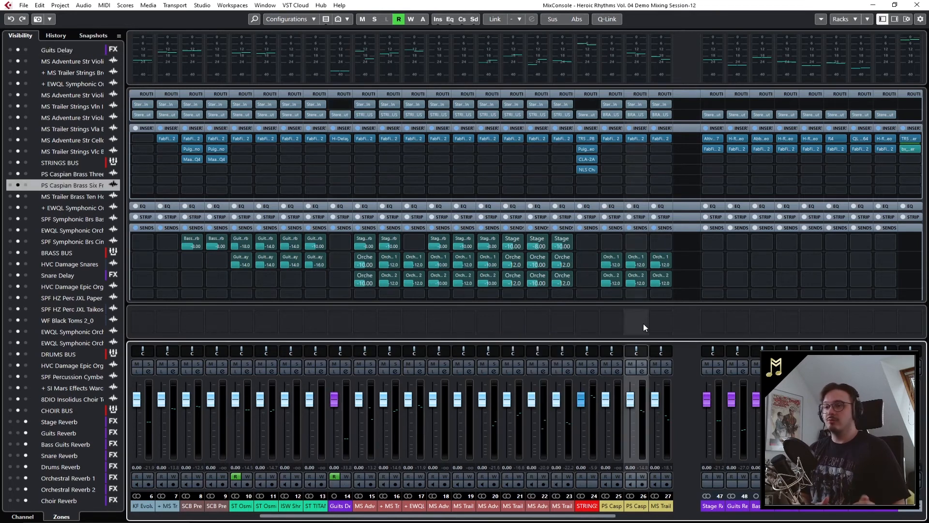